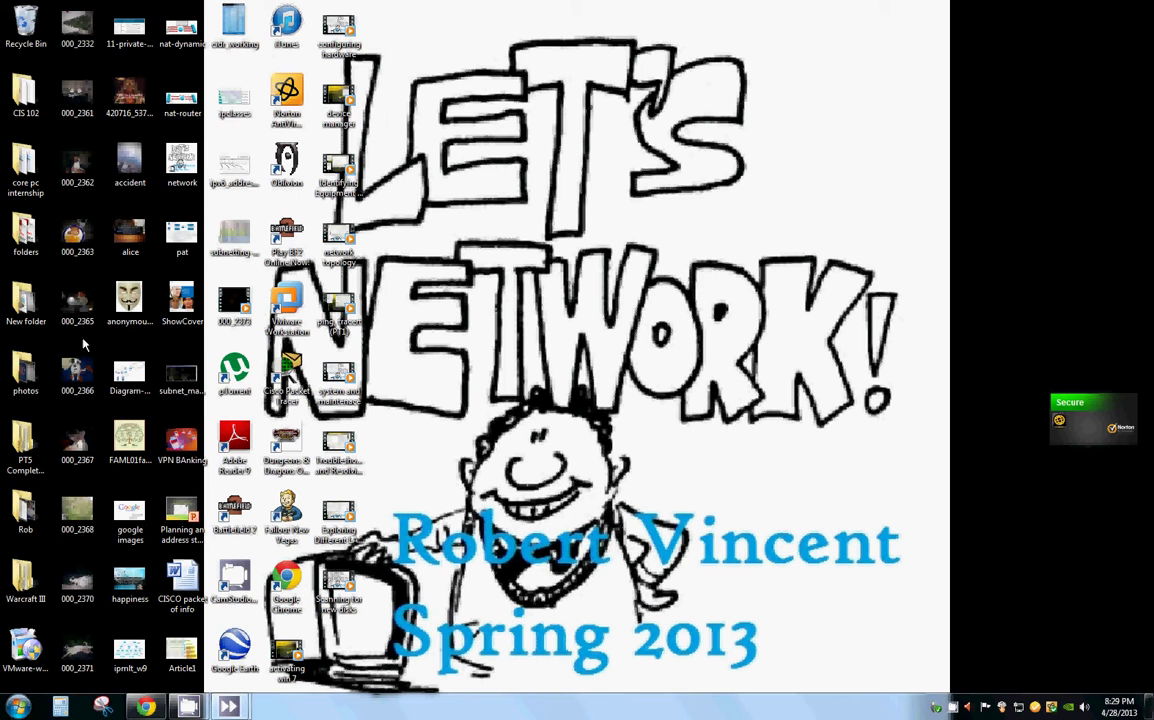
# Step: Show the Computer drive list and its System page with Windows 7 Home Premium and 3 GB memory
pyautogui.click(18, 706)
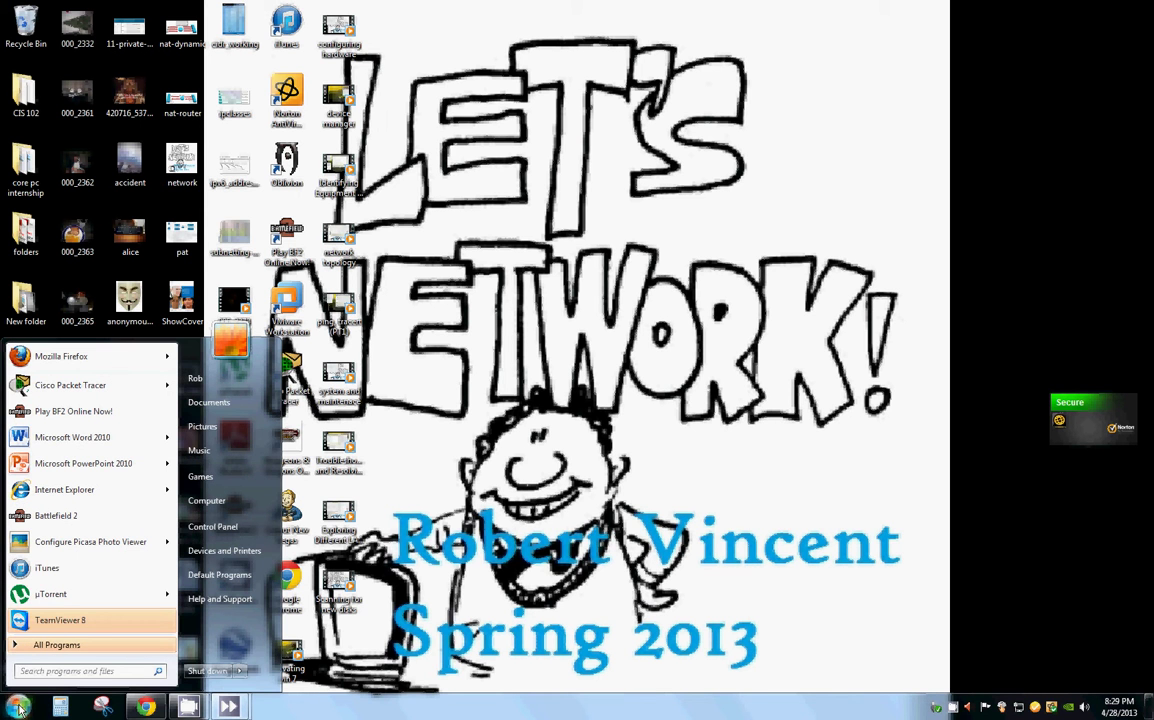
pyautogui.click(206, 500)
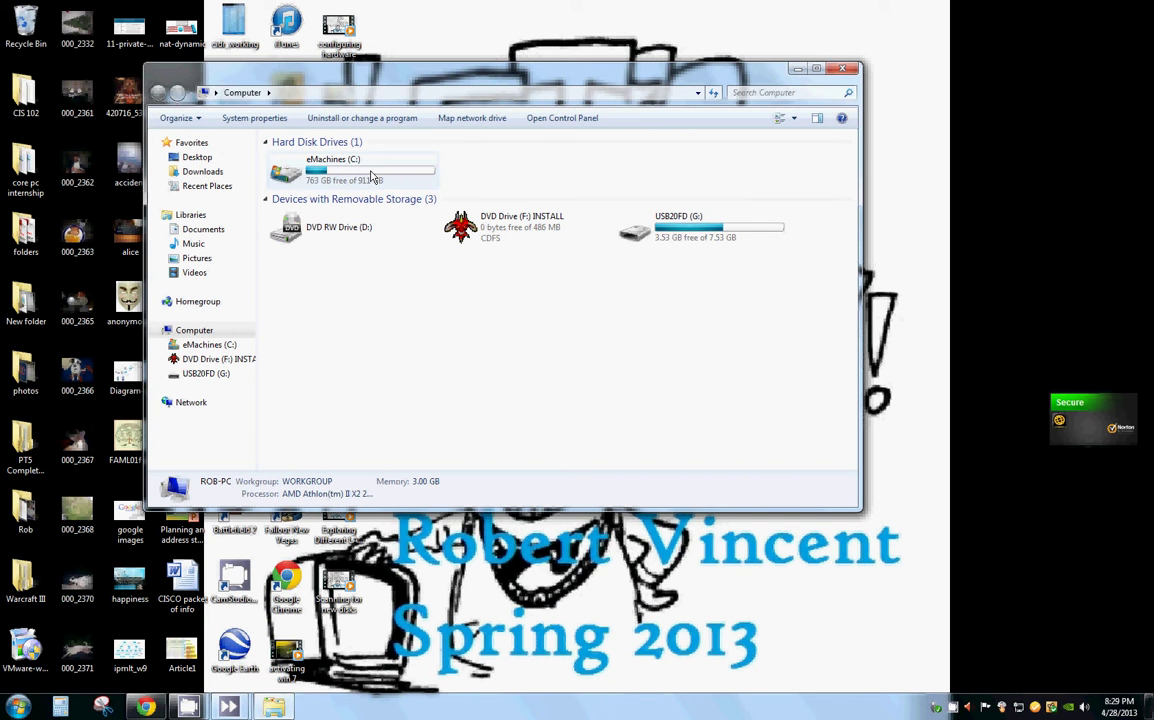
pyautogui.rightClick(371, 176)
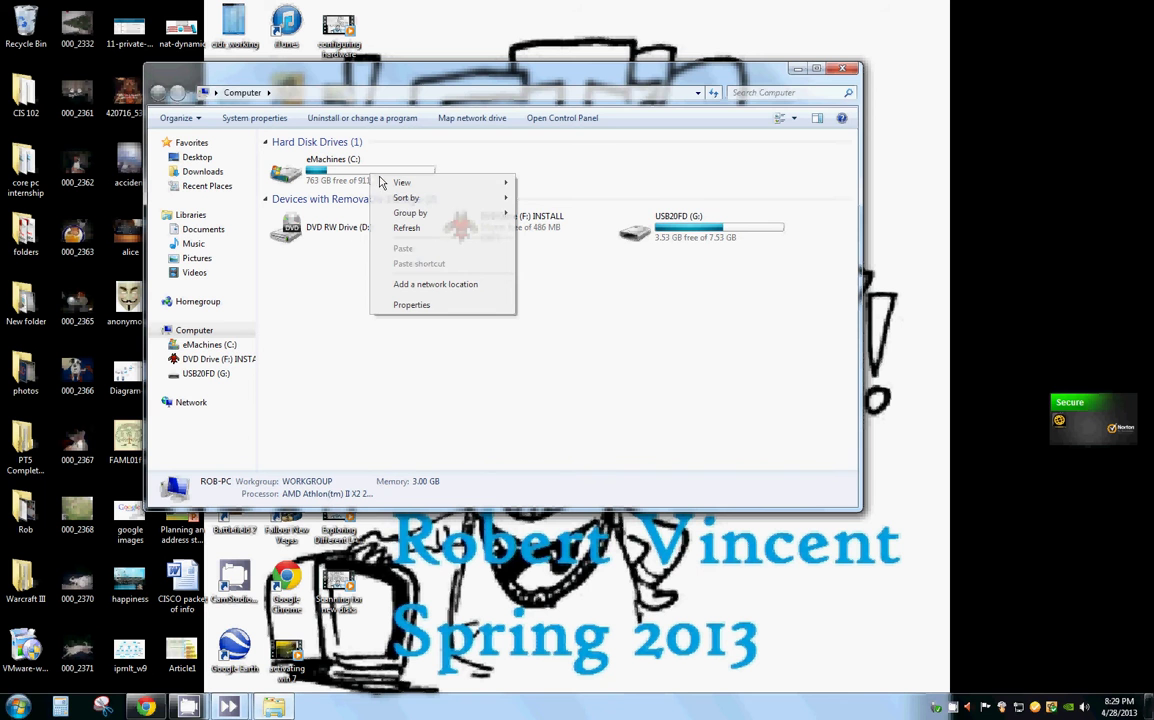
pyautogui.click(412, 305)
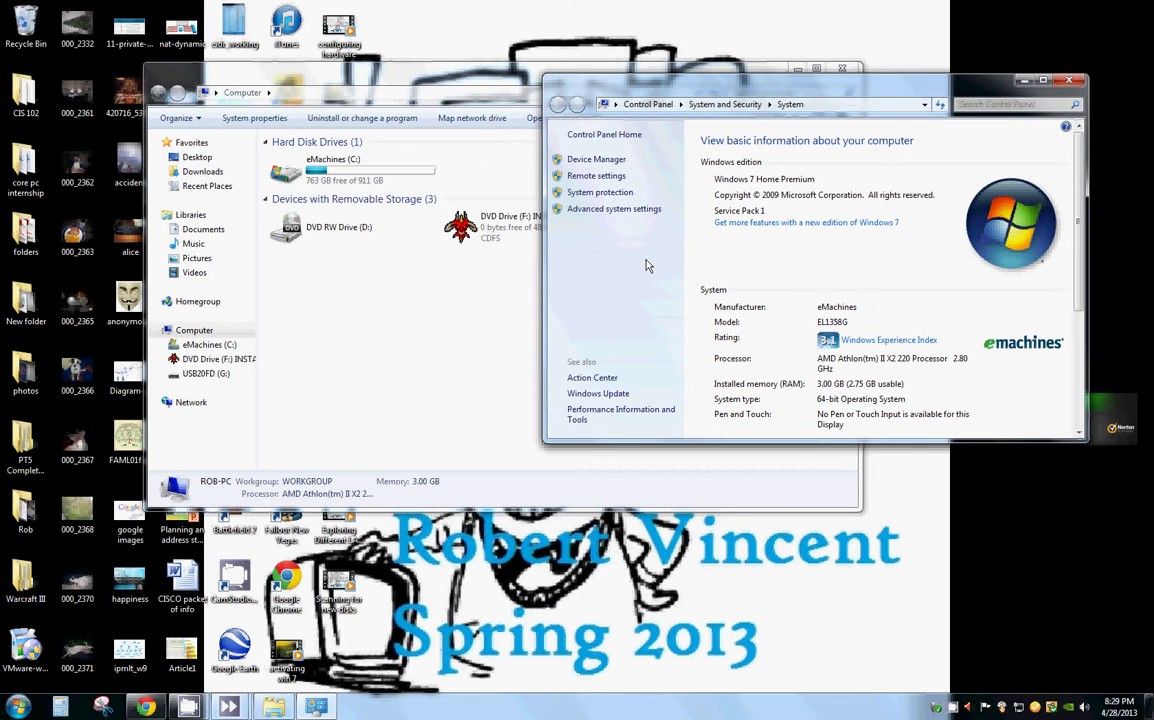
# Step: Launch Disk Defragmenter from Performance Information and Tools' Advanced tools page
pyautogui.click(635, 415)
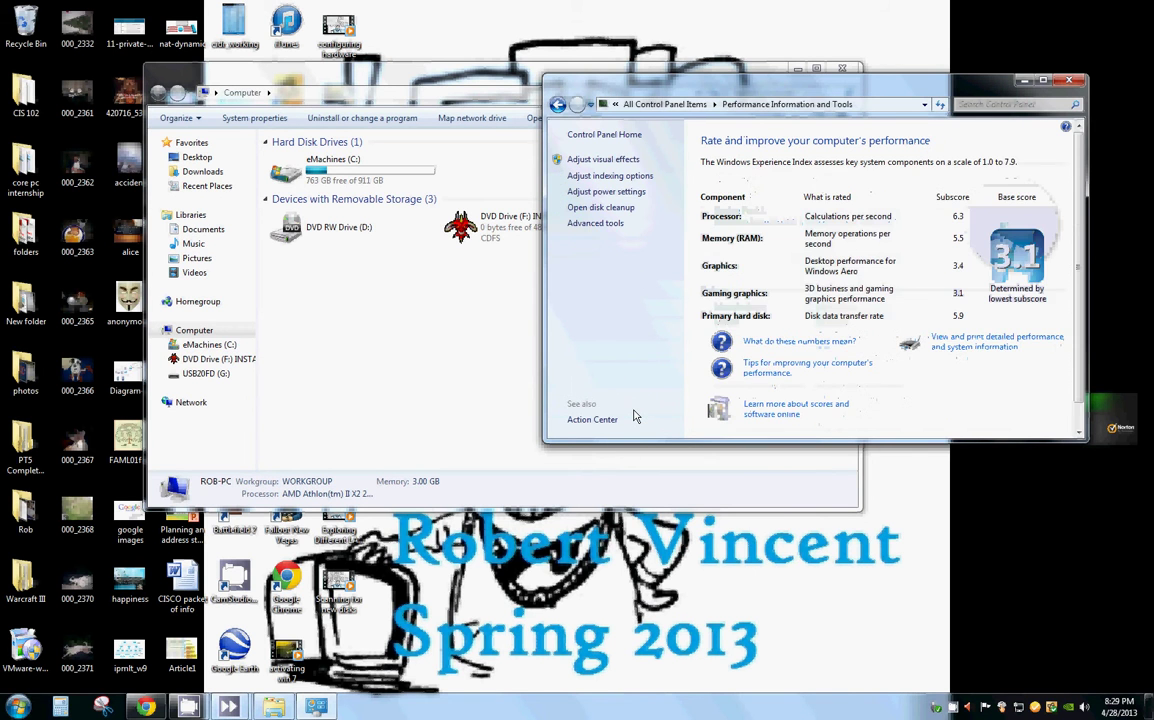
pyautogui.click(600, 224)
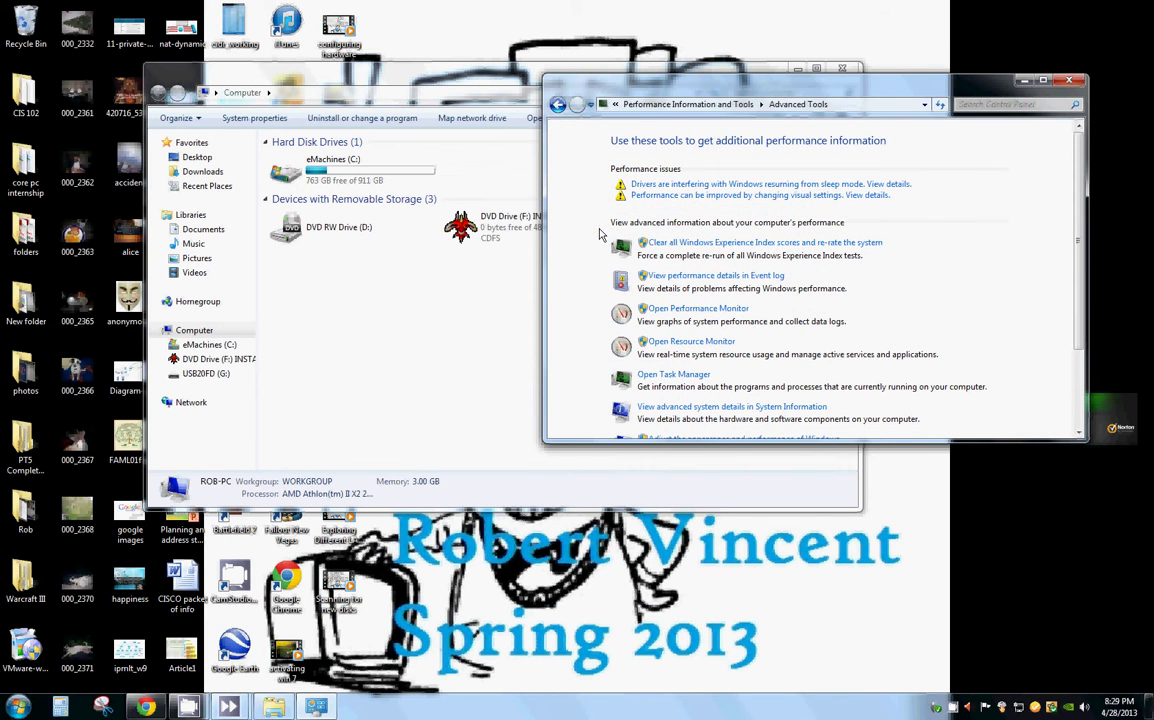
pyautogui.scroll(-1, 716, 290)
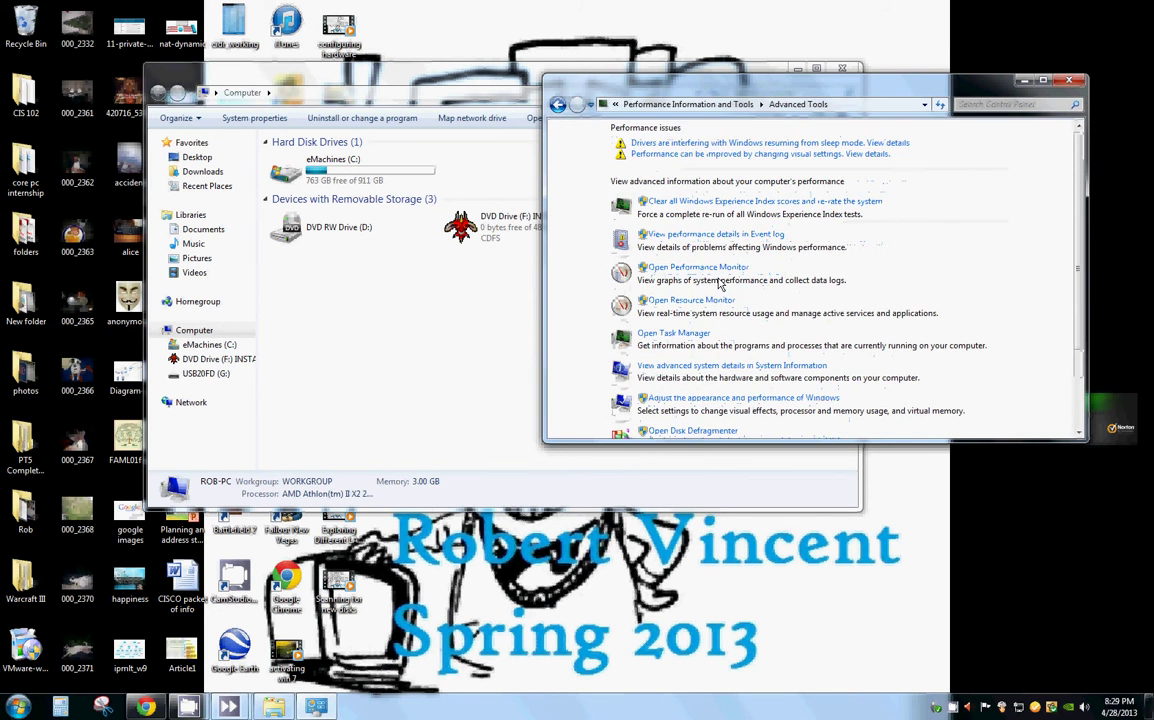
pyautogui.scroll(-1, 730, 370)
pyautogui.click(700, 390)
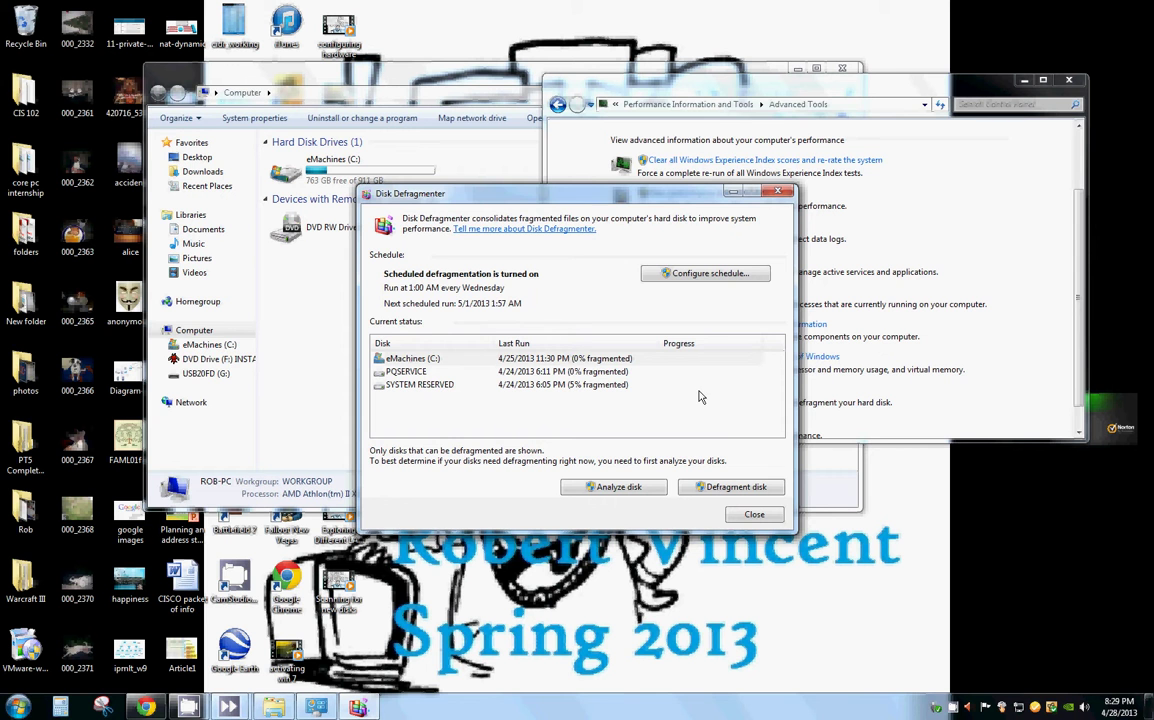
# Step: Open the Configure schedule dialog showing the weekly Wednesday 1:00 AM run
pyautogui.click(697, 277)
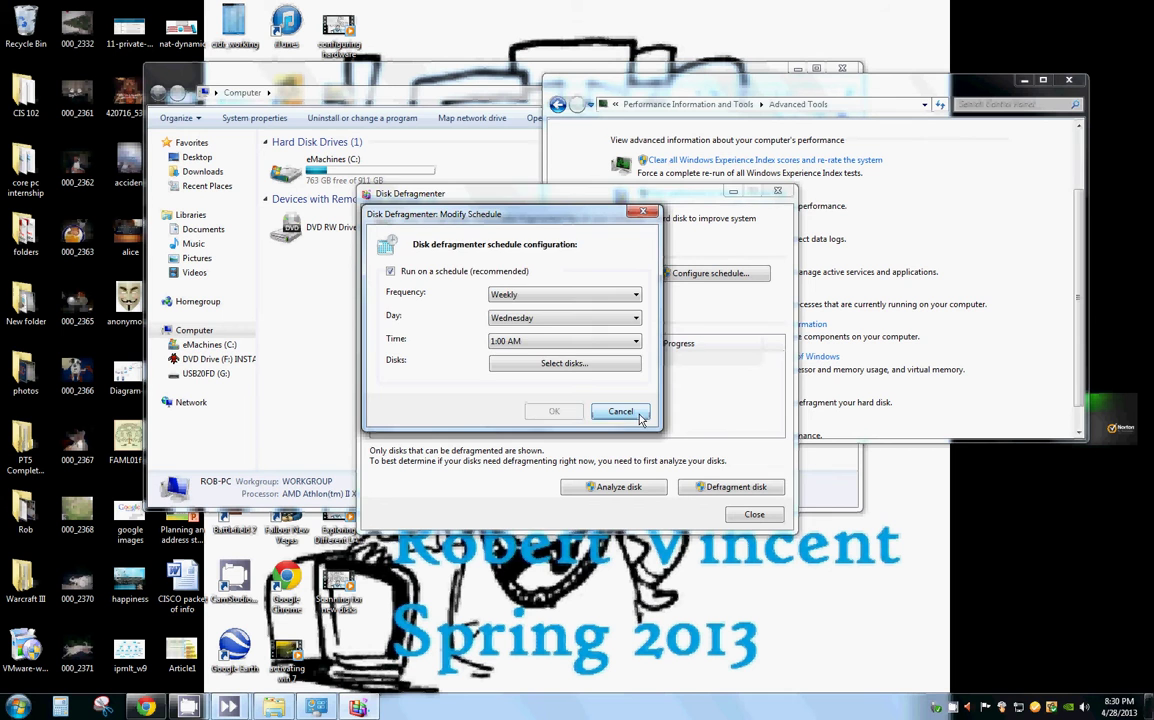
# Step: Cancel the schedule dialog without changes and select the eMachines (C:) drive
pyautogui.click(640, 417)
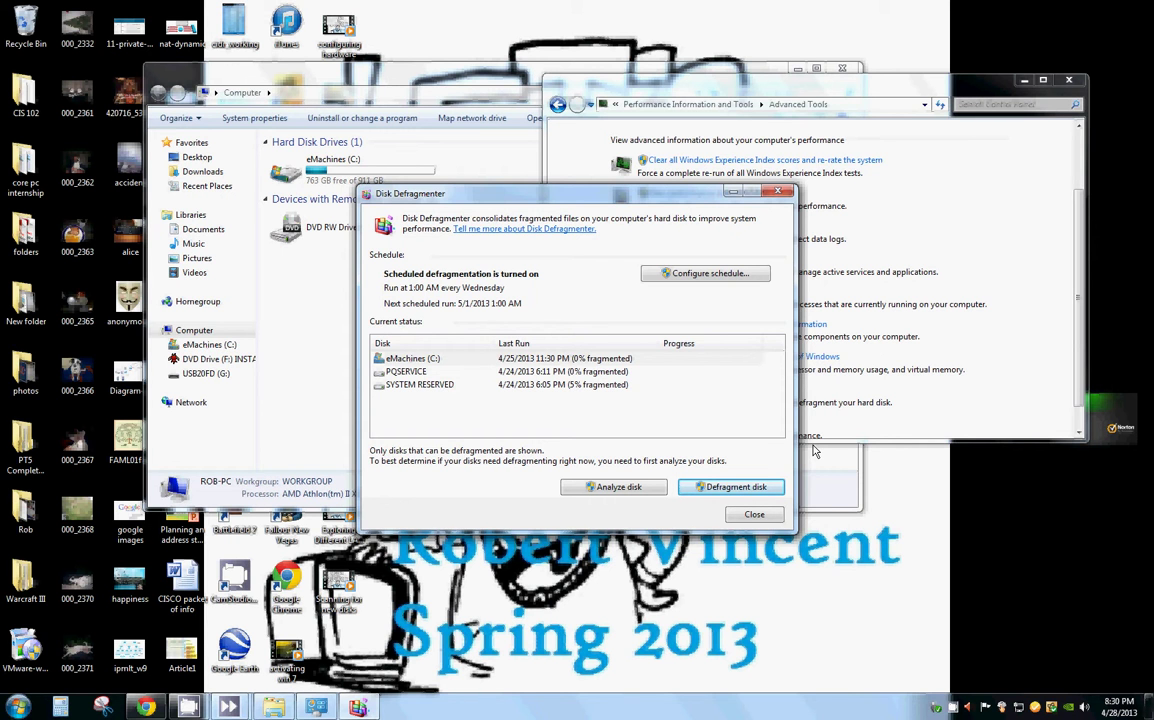
pyautogui.click(442, 360)
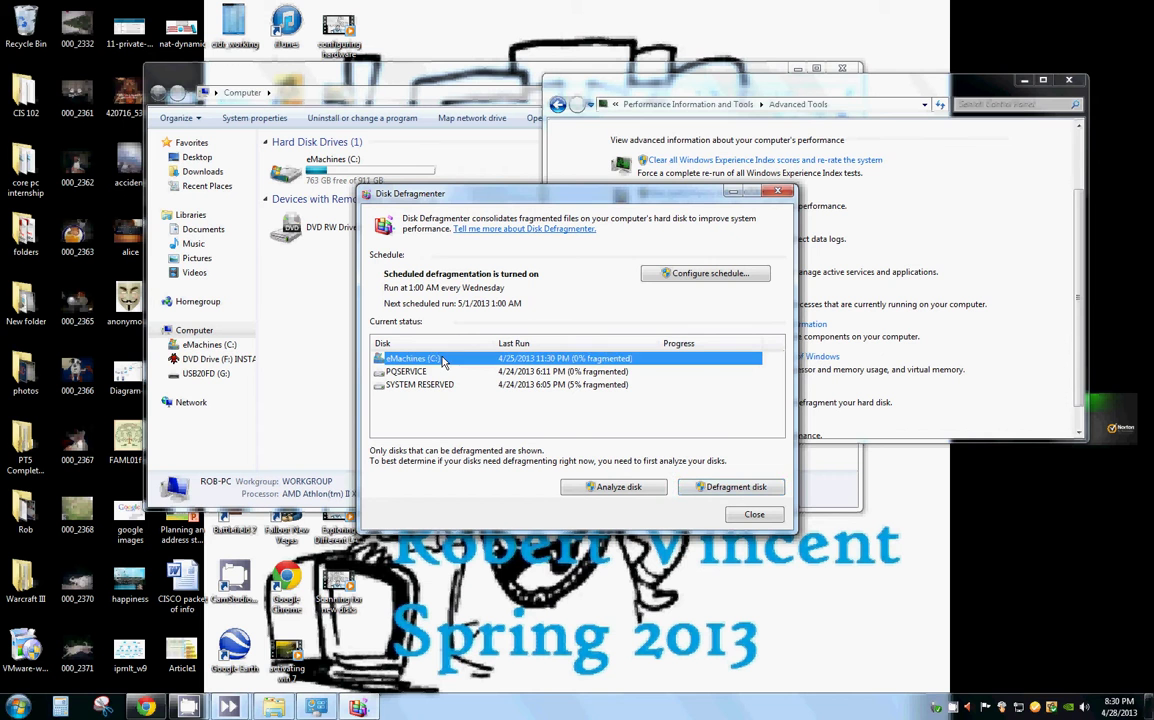
pyautogui.click(613, 364)
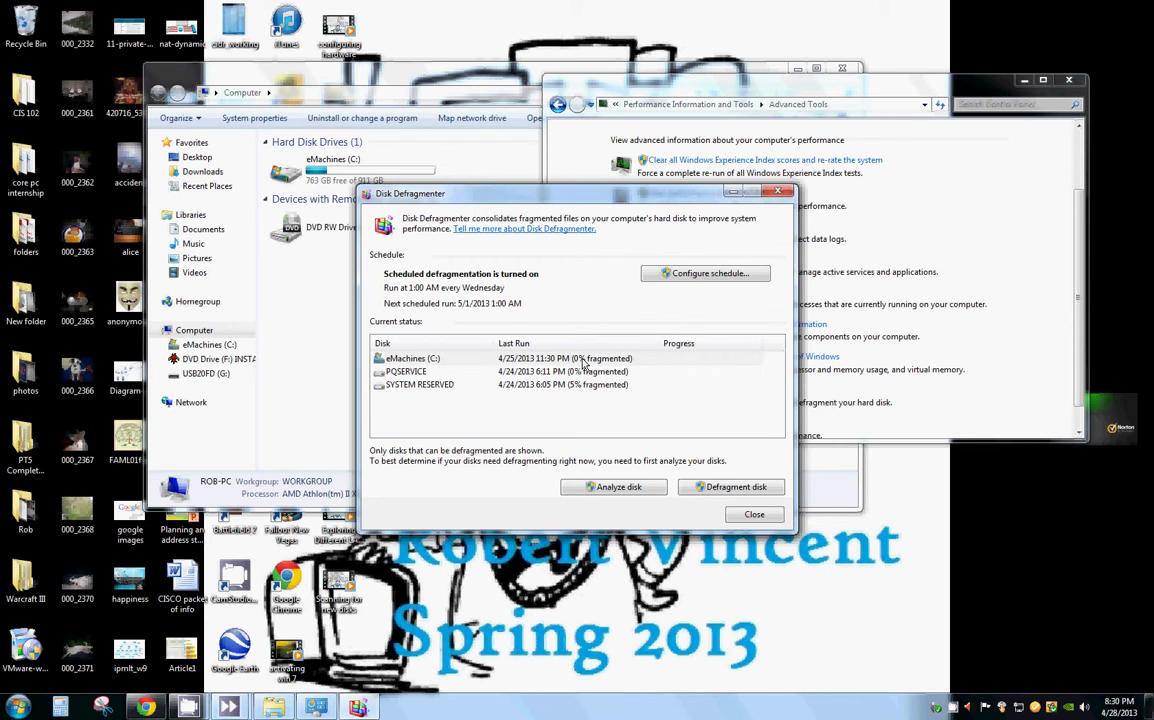
# Step: Analyze eMachines (C:) with Analyze disk until it reports 0% fragmented
pyautogui.click(583, 362)
pyautogui.click(605, 487)
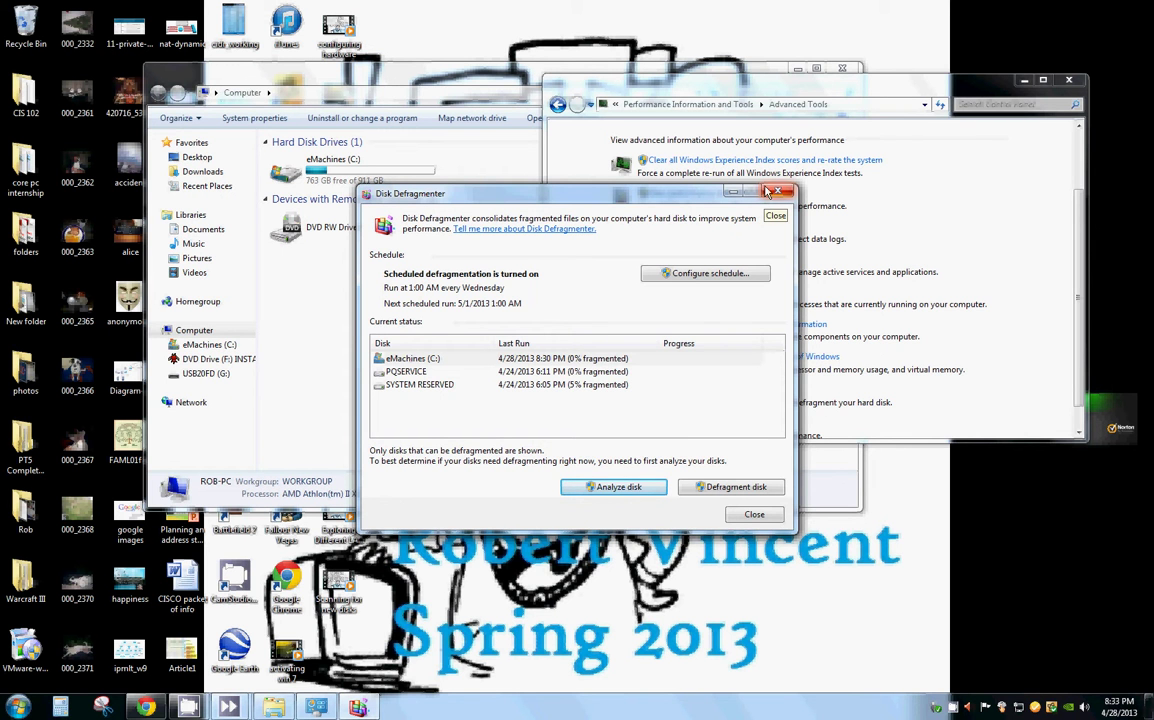
# Step: Close Disk Defragmenter and the Control Panel Advanced Tools window
pyautogui.click(773, 193)
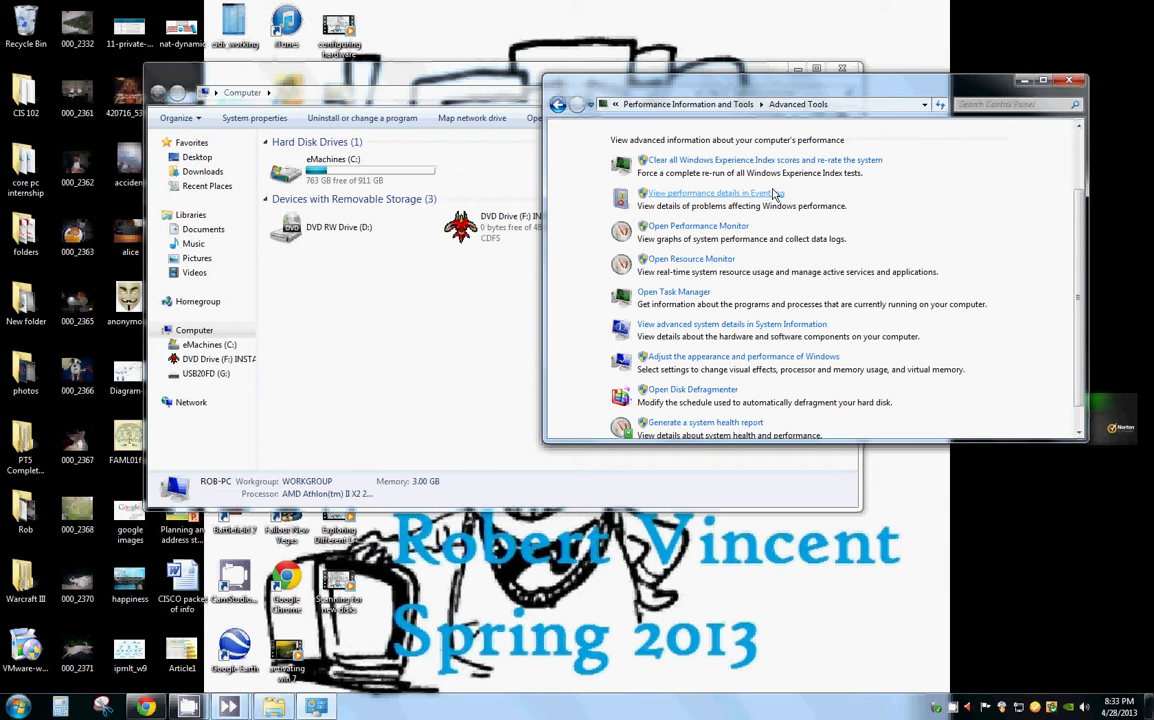
pyautogui.hotkey('alt', 'F4')
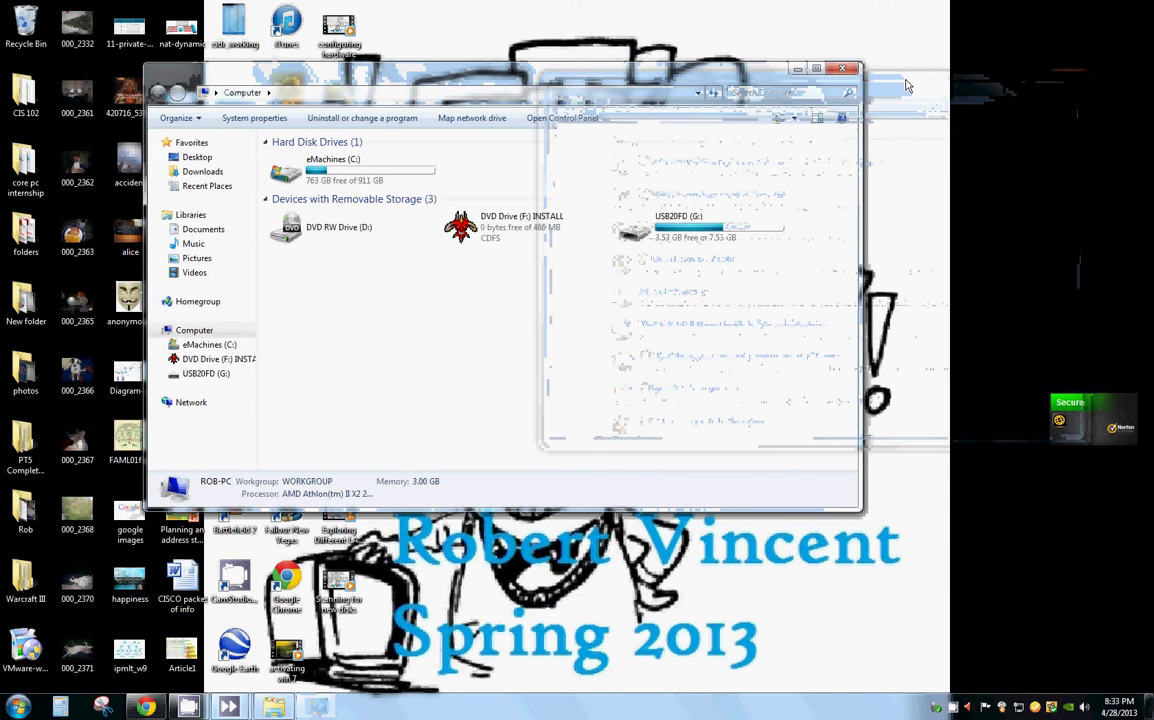
# Step: Close the Computer window and run Accessories' Command Prompt as administrator
pyautogui.click(853, 70)
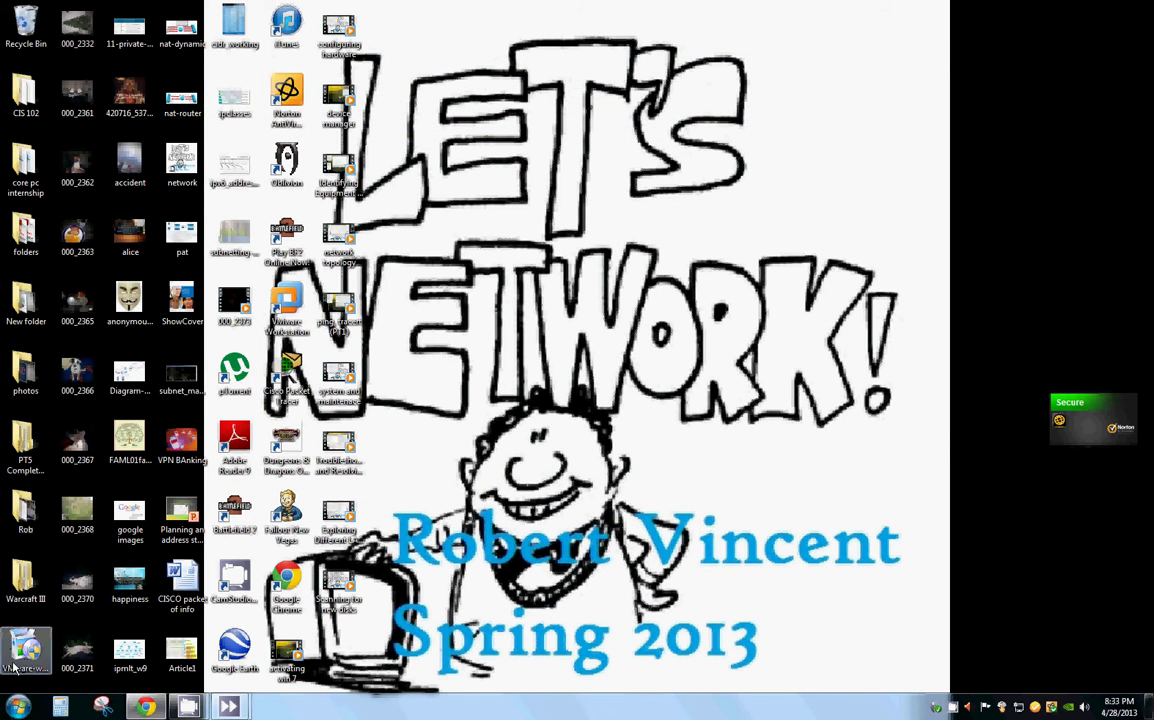
pyautogui.click(19, 708)
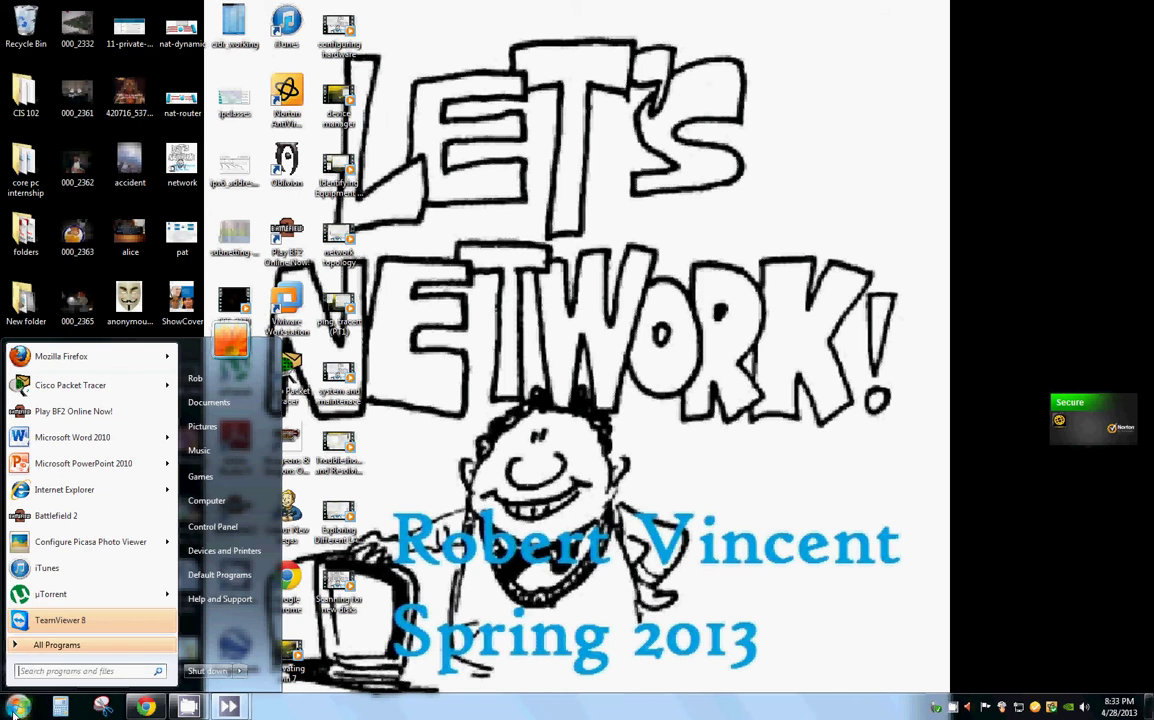
pyautogui.click(64, 645)
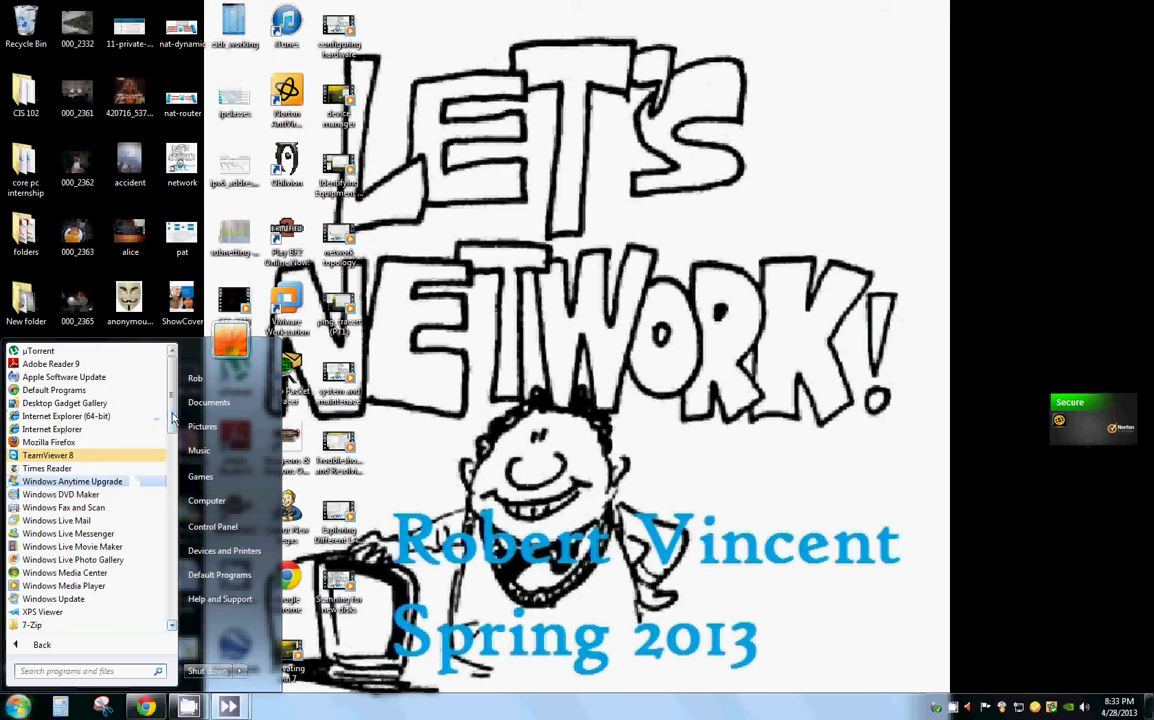
pyautogui.moveTo(172, 405); pyautogui.dragTo(172, 435)
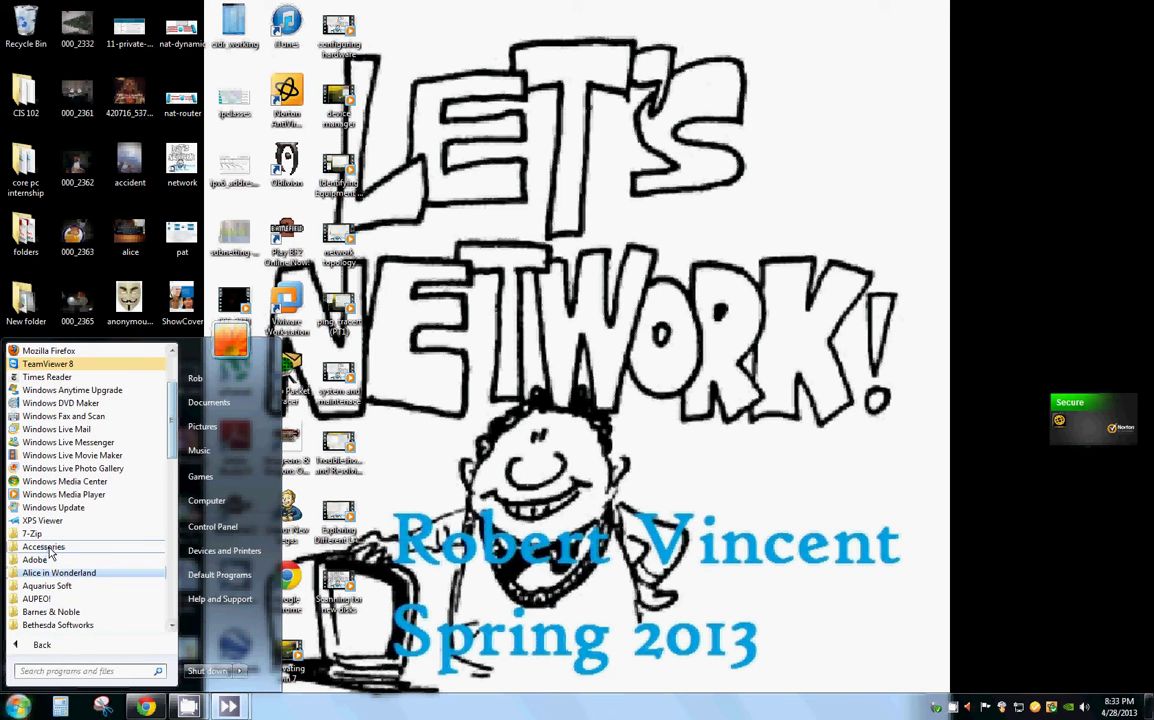
pyautogui.click(48, 547)
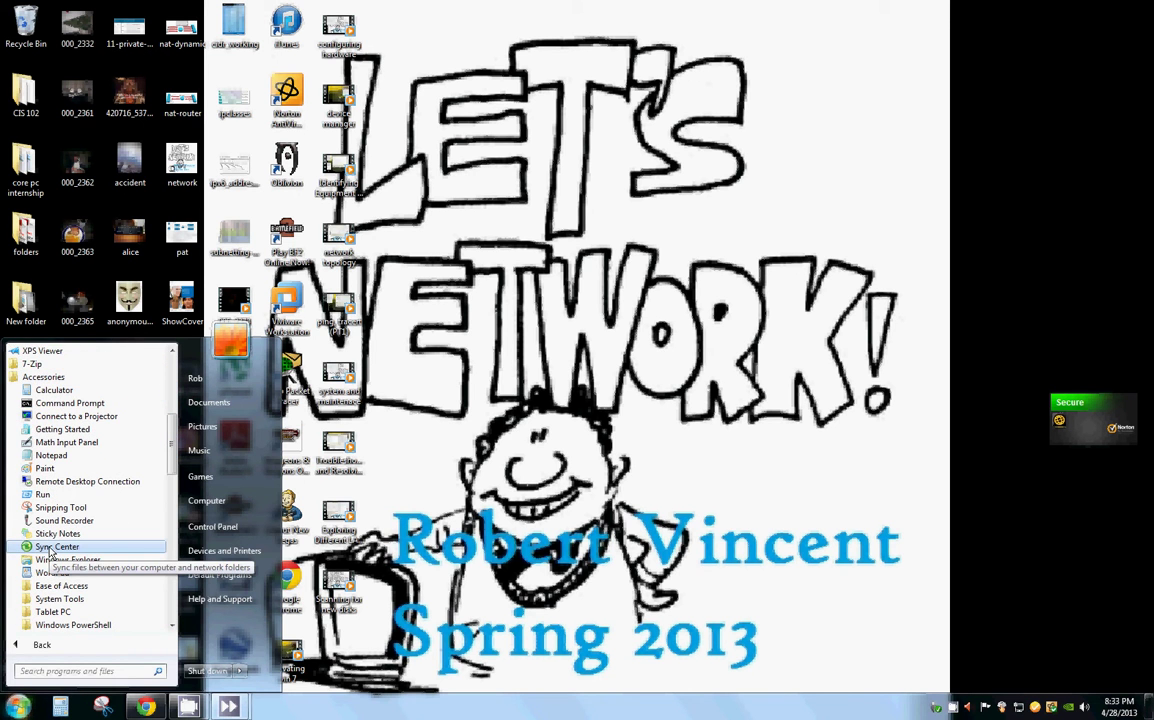
pyautogui.rightClick(58, 404)
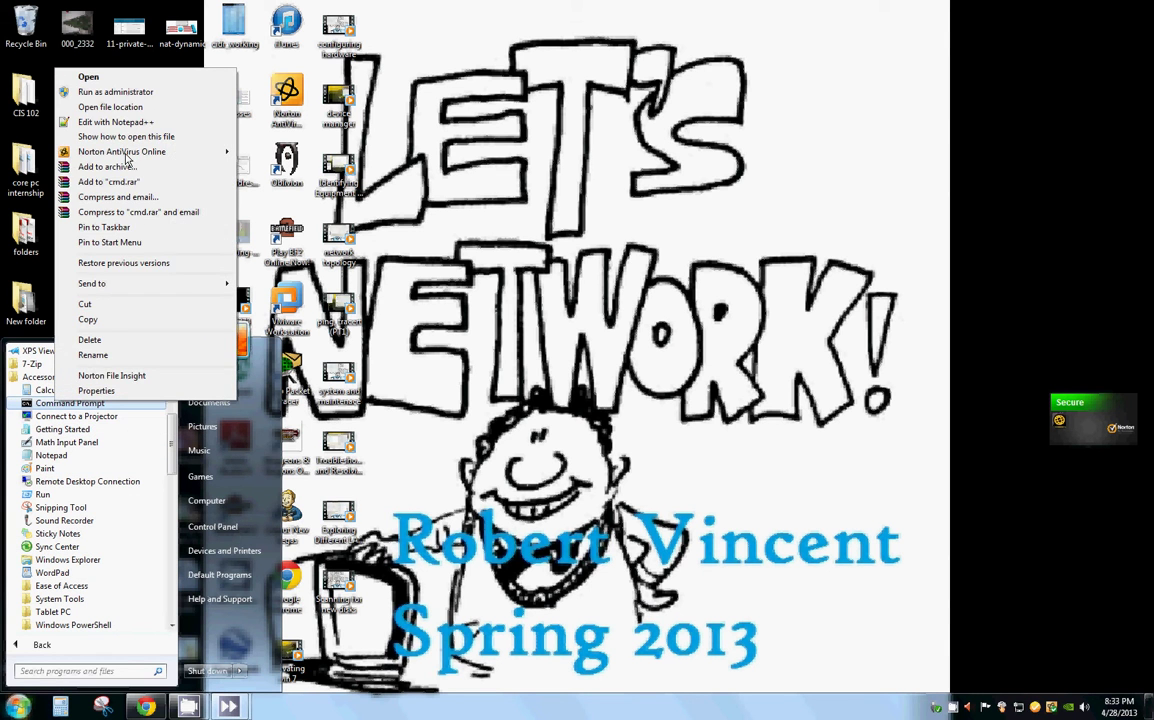
pyautogui.click(108, 92)
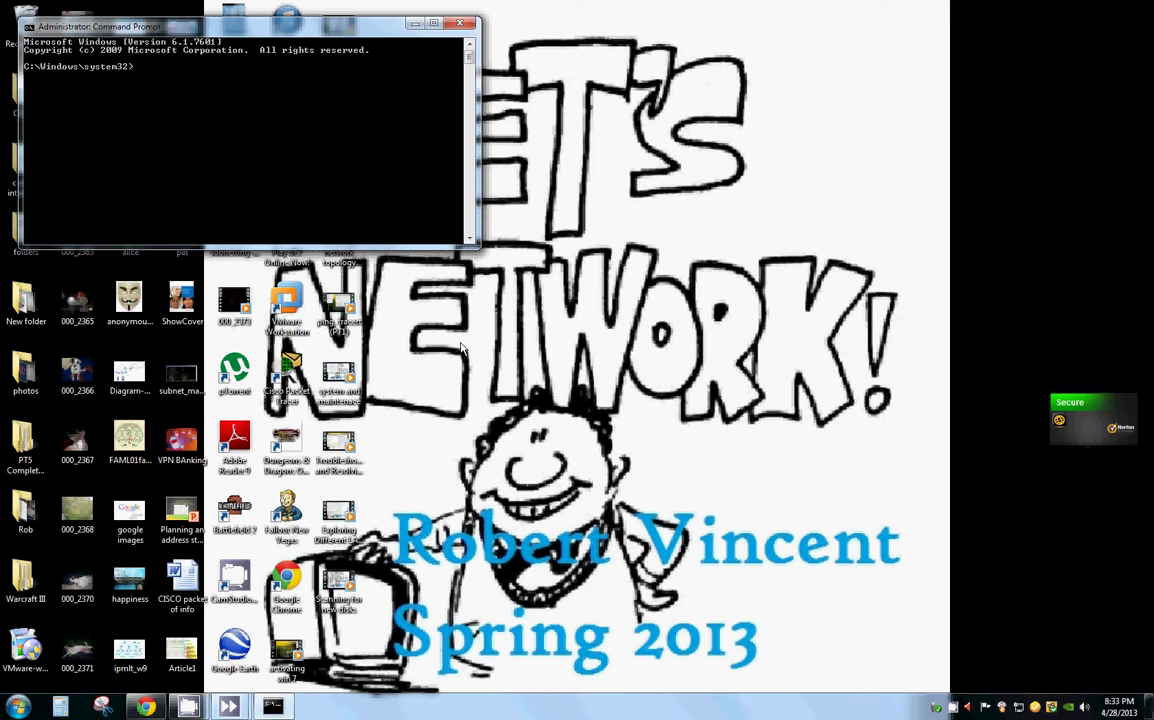
# Step: Run defrag.exe /? and scroll through its listed options and usage examples
pyautogui.write('defra')
pyautogui.write('g.')
pyautogui.write('exe ')
pyautogui.write('/')
pyautogui.press('Return')
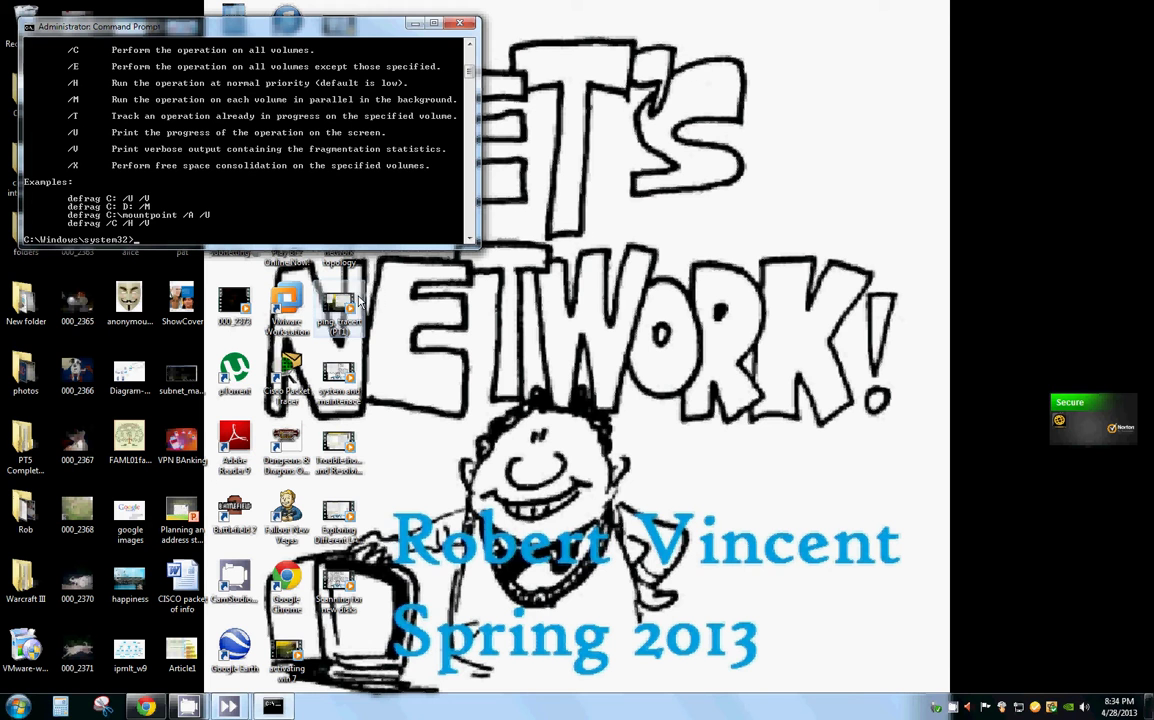
pyautogui.scroll(1, 474, 74)
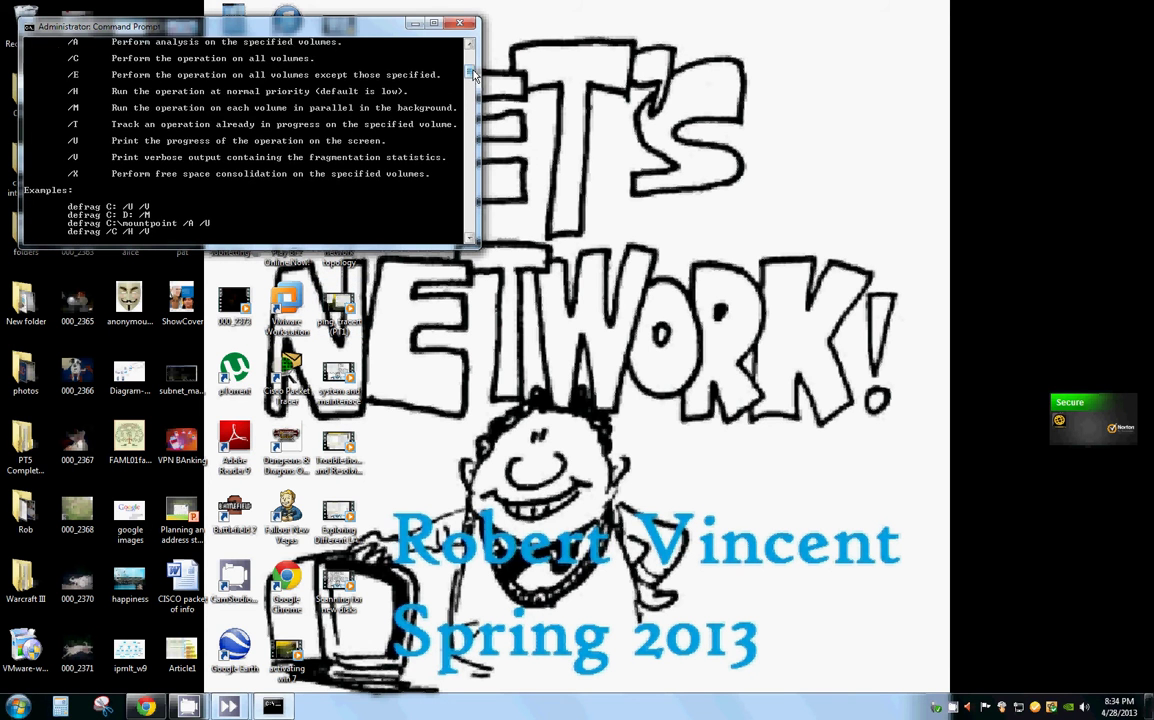
pyautogui.scroll(2, 474, 74)
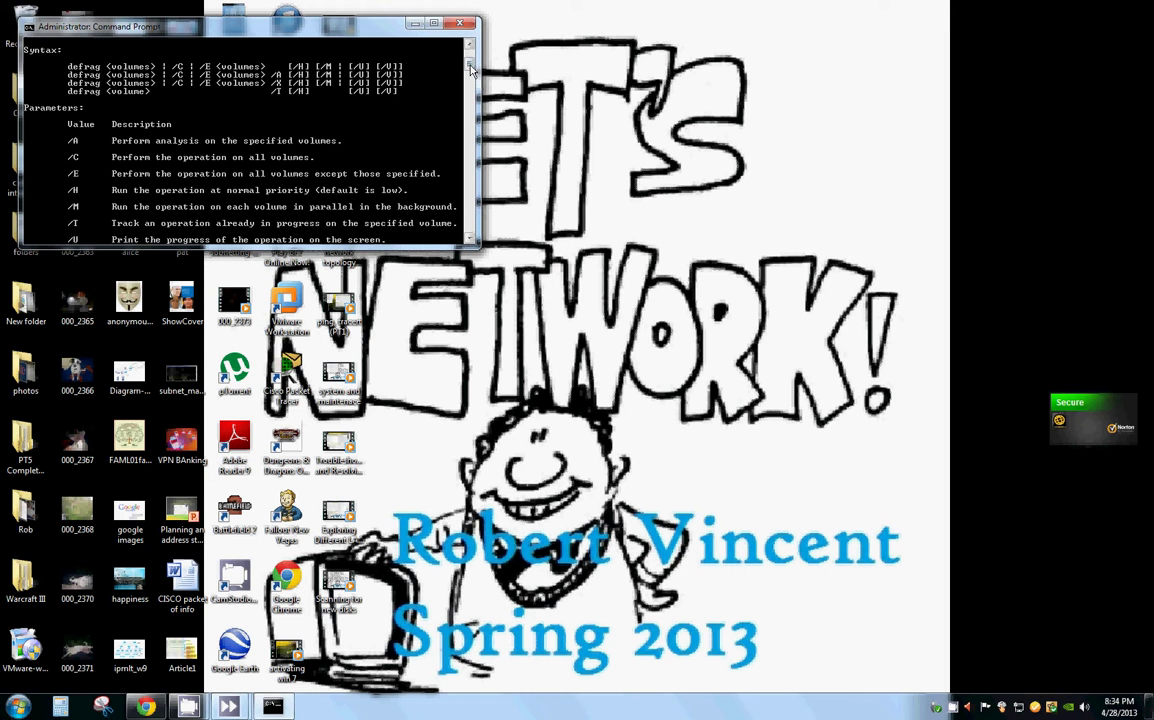
pyautogui.moveTo(471, 68); pyautogui.dragTo(471, 75)
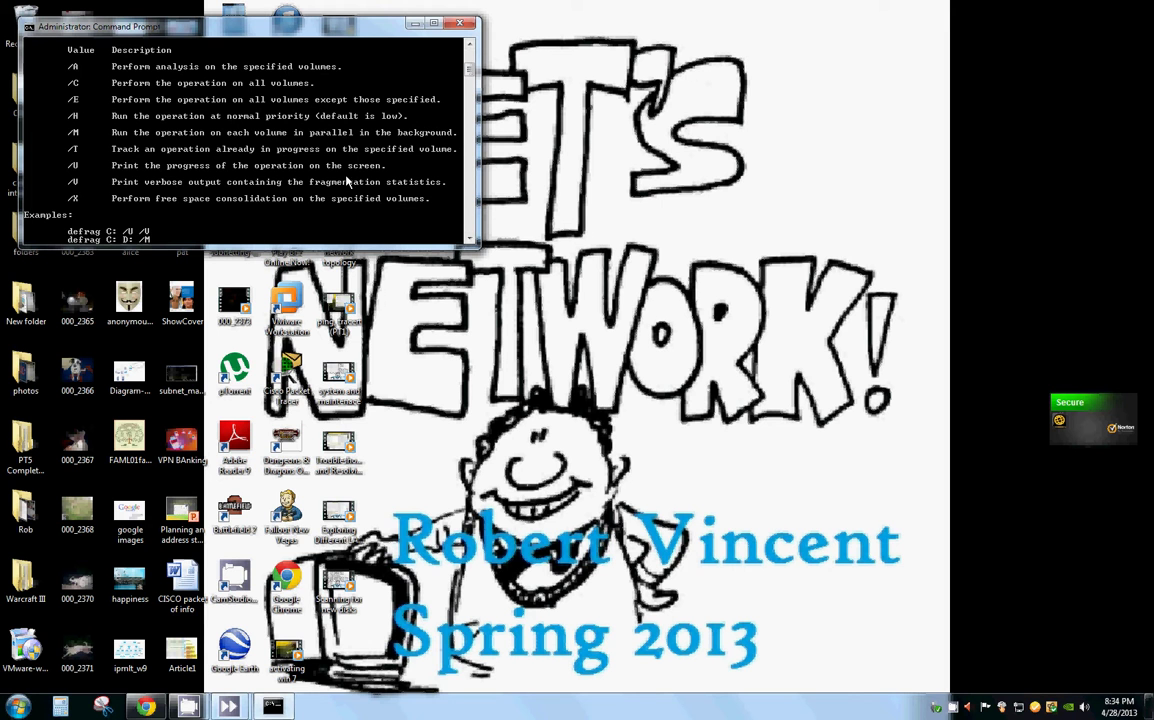
pyautogui.scroll(-1, 425, 75)
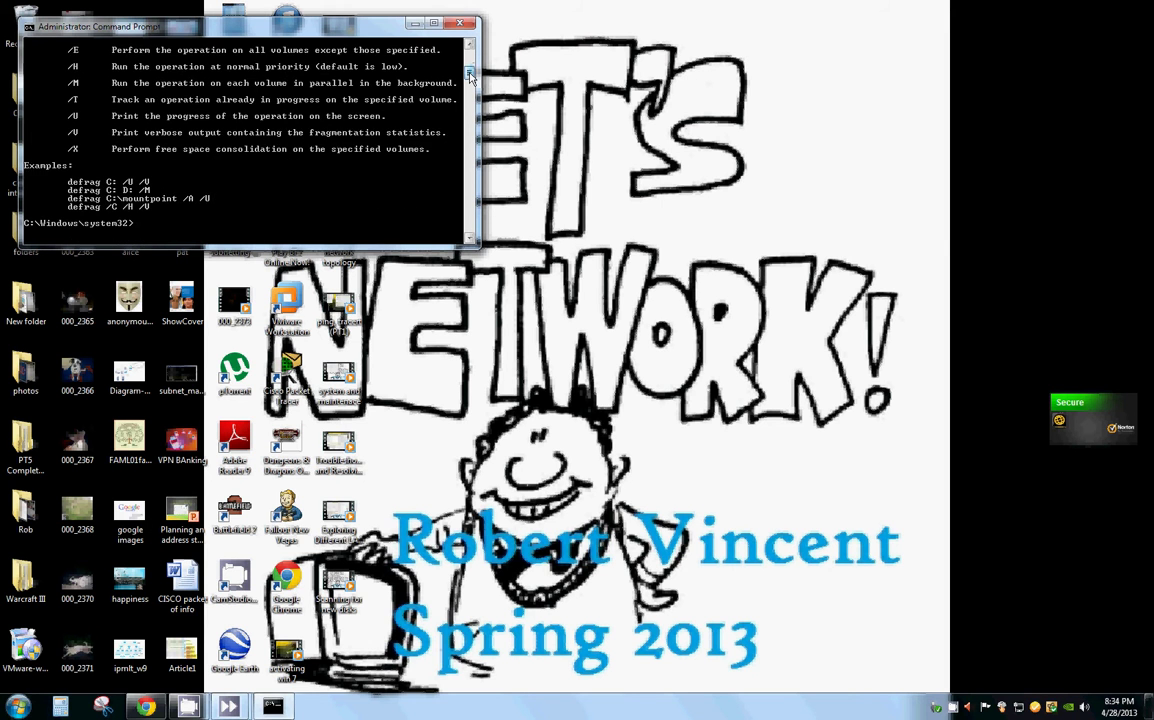
pyautogui.scroll(-1, 425, 75)
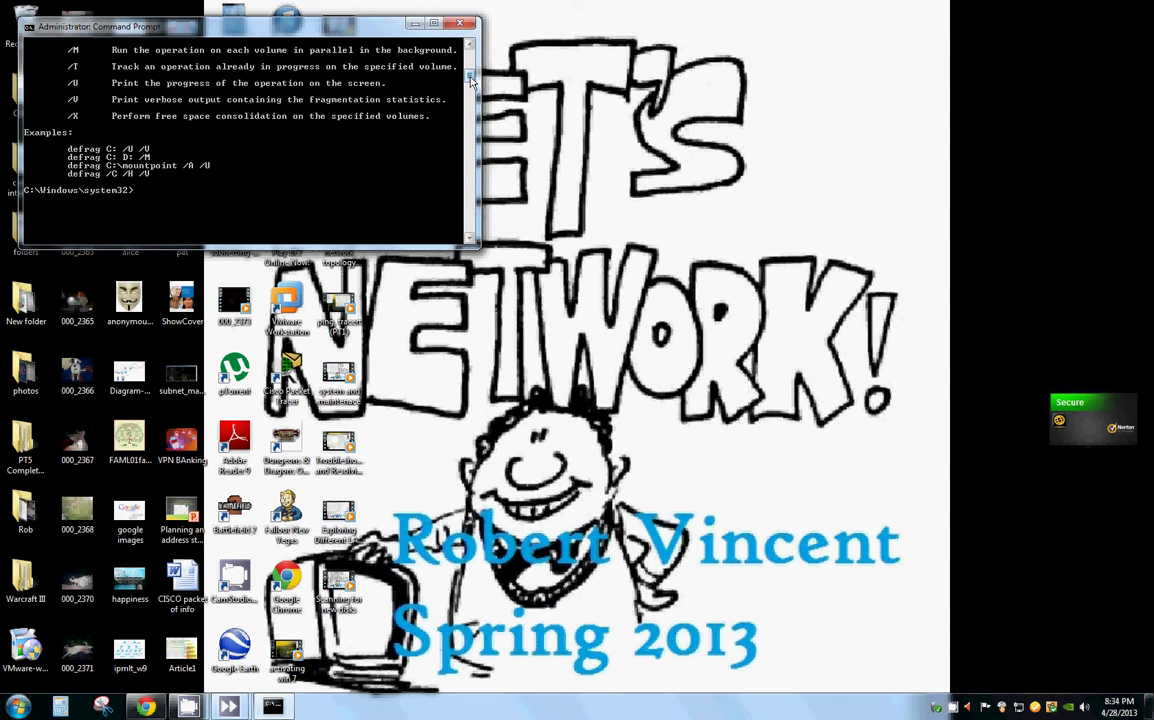
# Step: Run defrag.exe /a with no drive and read the resulting request to specify a volume
pyautogui.scroll(1, 471, 80)
pyautogui.scroll(2, 471, 80)
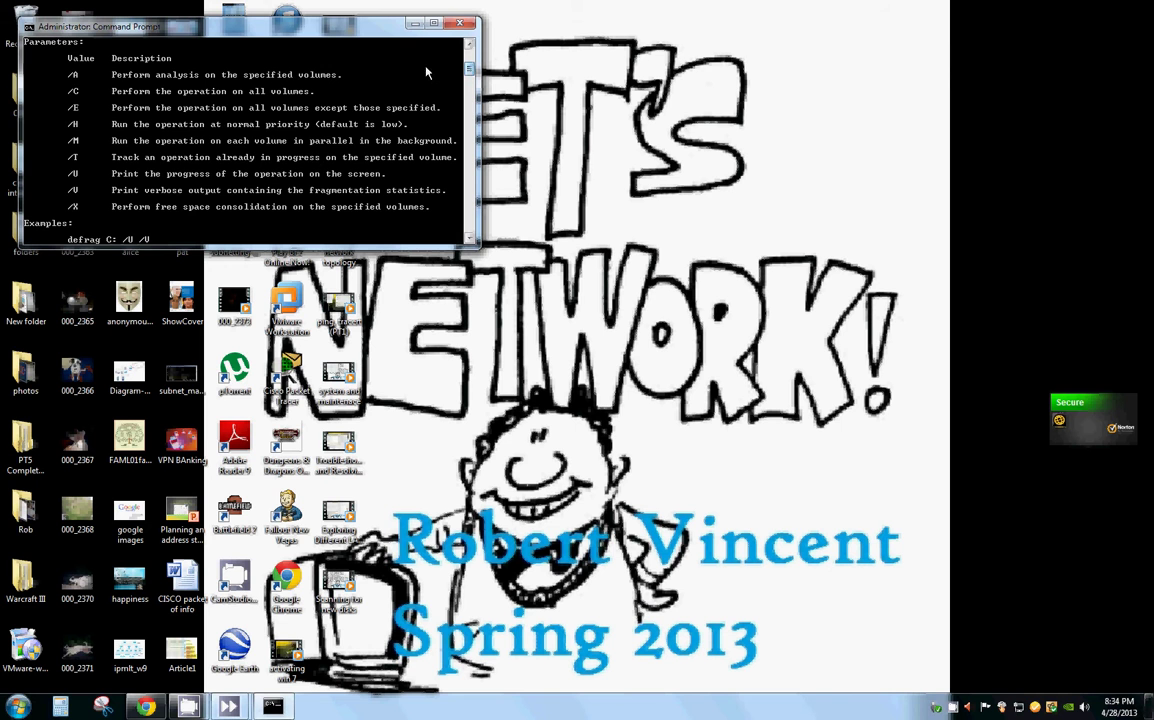
pyautogui.scroll(-4, 430, 70)
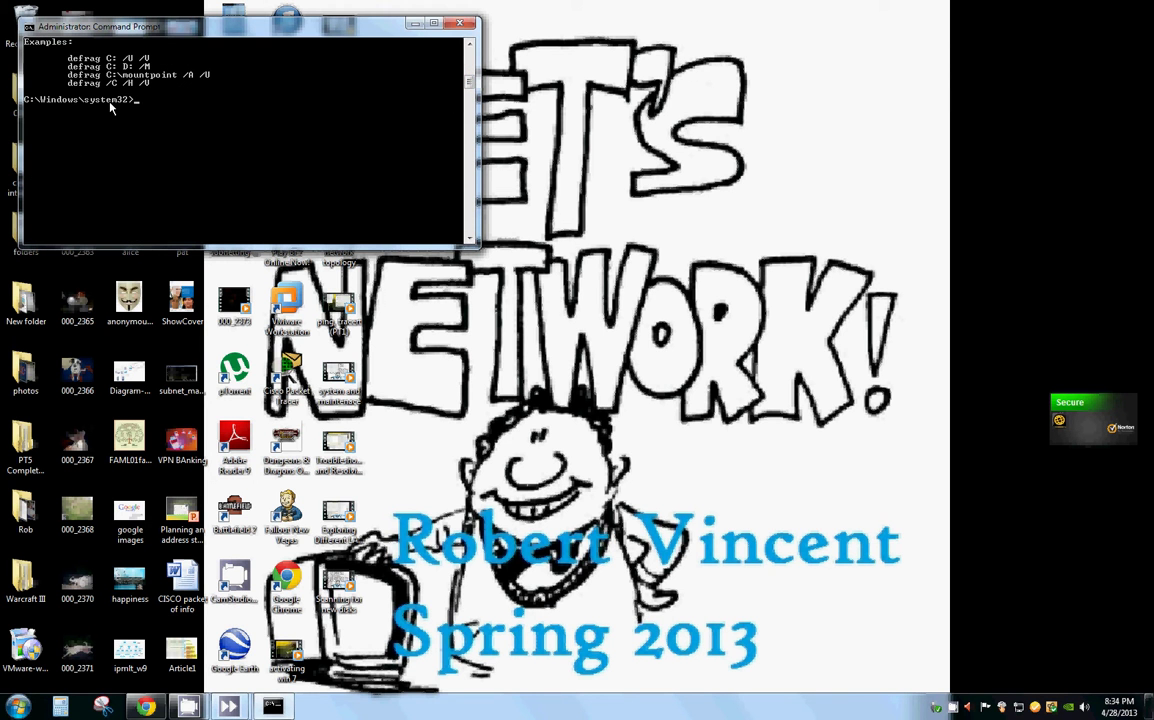
pyautogui.write('defra')
pyautogui.write('g.ex')
pyautogui.write('e /')
pyautogui.write('a')
pyautogui.press('Return')
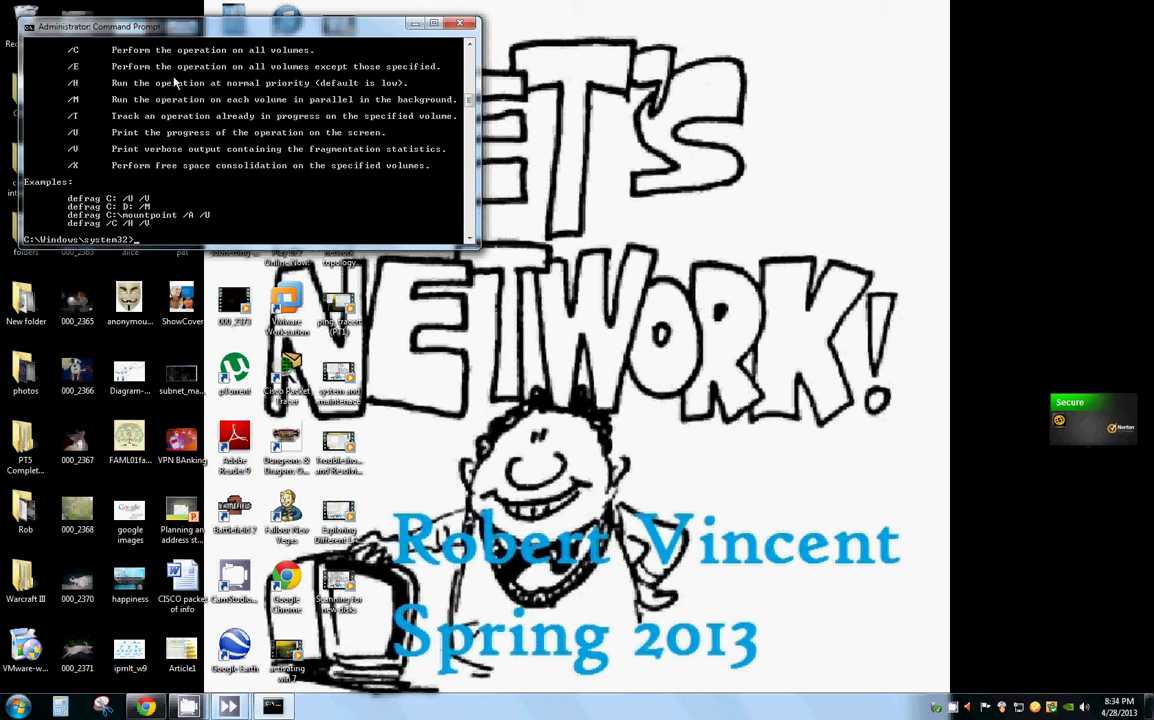
pyautogui.scroll(2, 165, 116)
pyautogui.scroll(2, 181, 165)
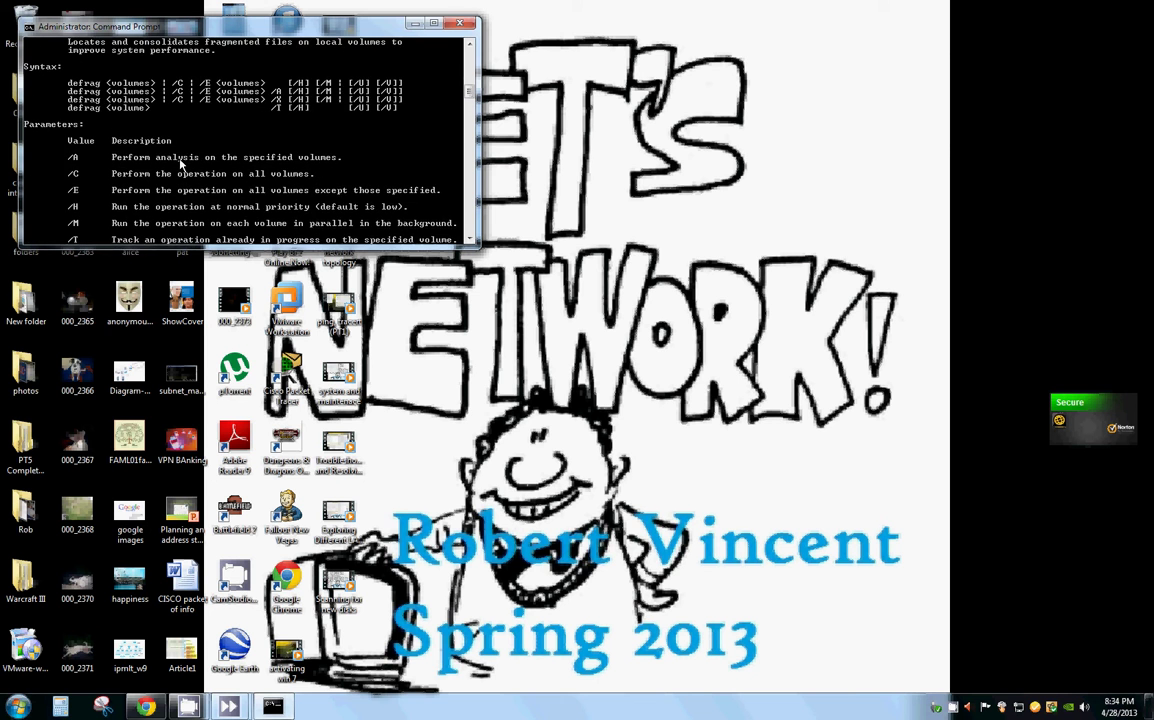
pyautogui.scroll(1, 181, 165)
pyautogui.scroll(1, 181, 165)
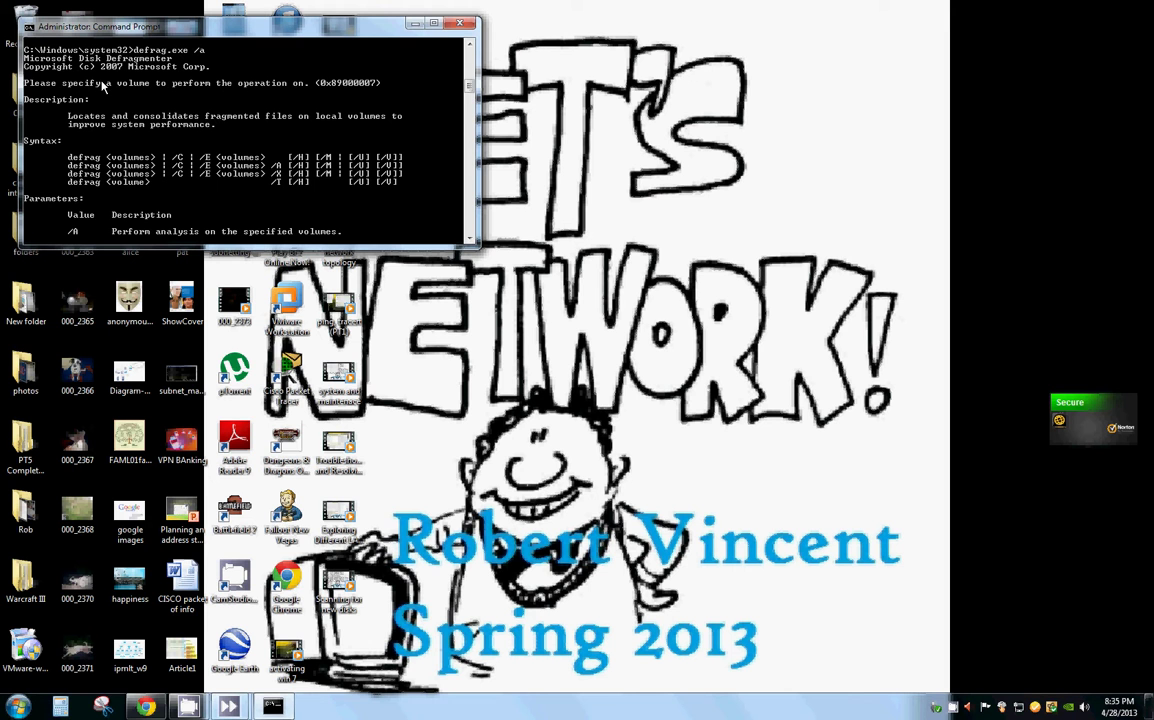
pyautogui.scroll(-3, 103, 86)
pyautogui.scroll(-4, 80, 140)
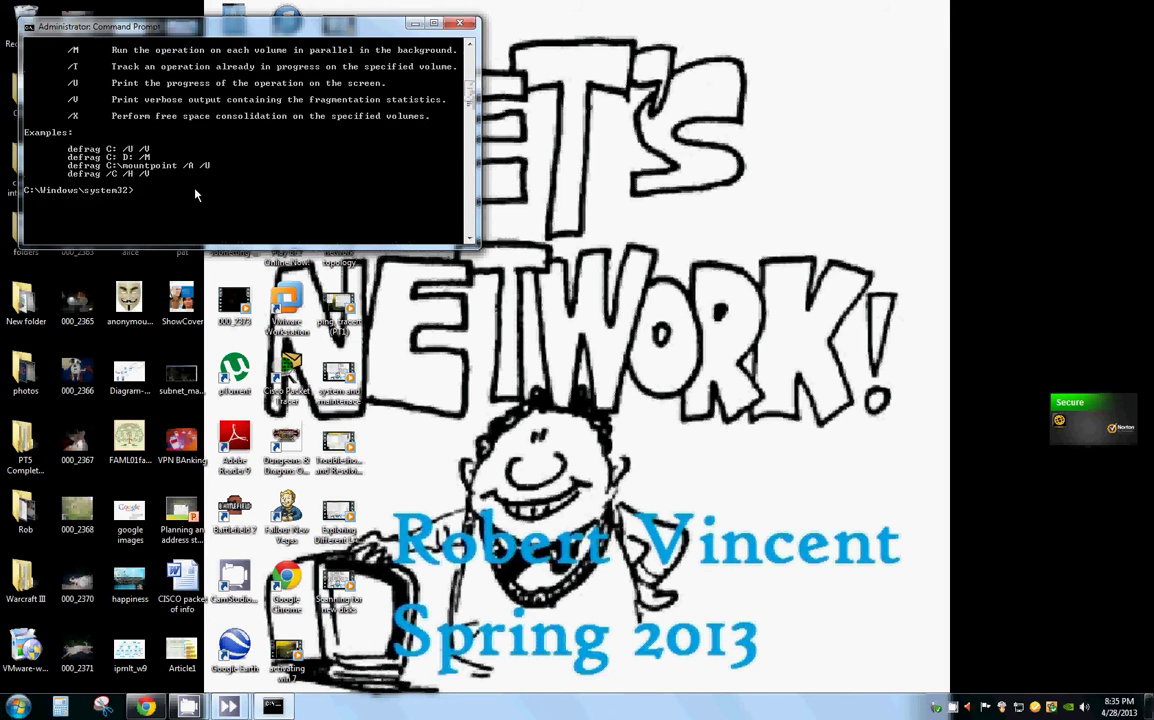
pyautogui.scroll(-4, 50, 190)
# Step: Run defrag.exe c: /a, which reports 0% fragmentation and no defragmentation needed
pyautogui.write('def')
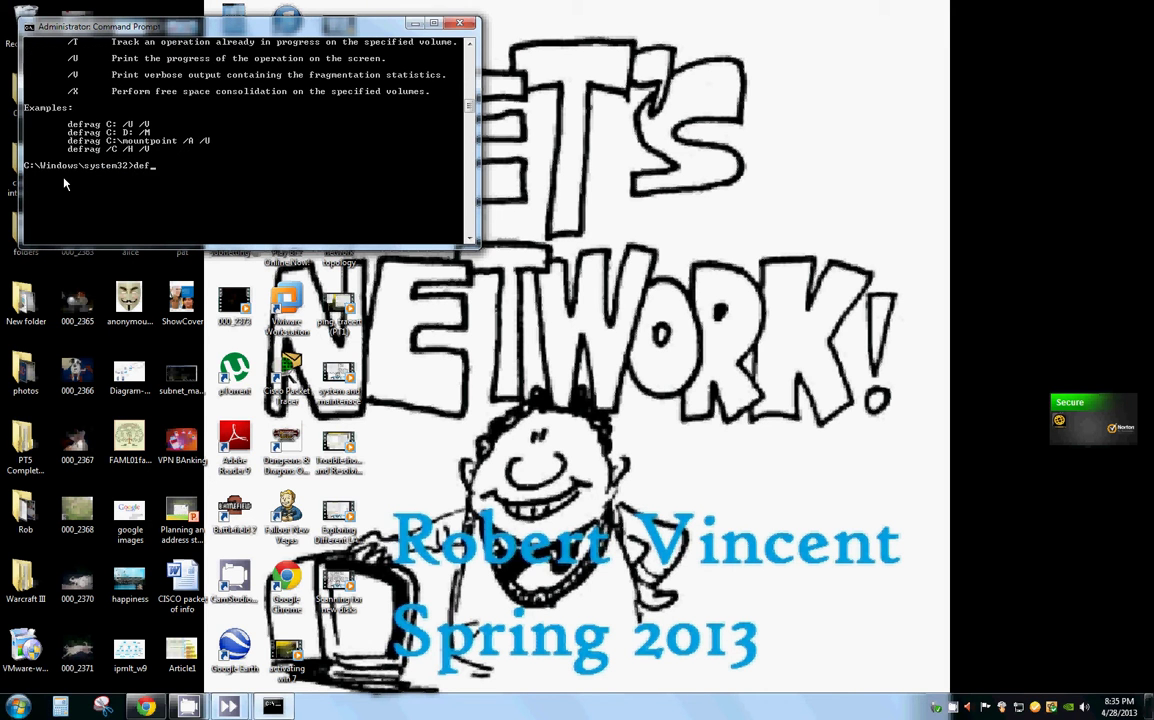
pyautogui.write('rag')
pyautogui.write('.exe')
pyautogui.write(' c: ')
pyautogui.write('/')
pyautogui.write('a')
pyautogui.press('Return')
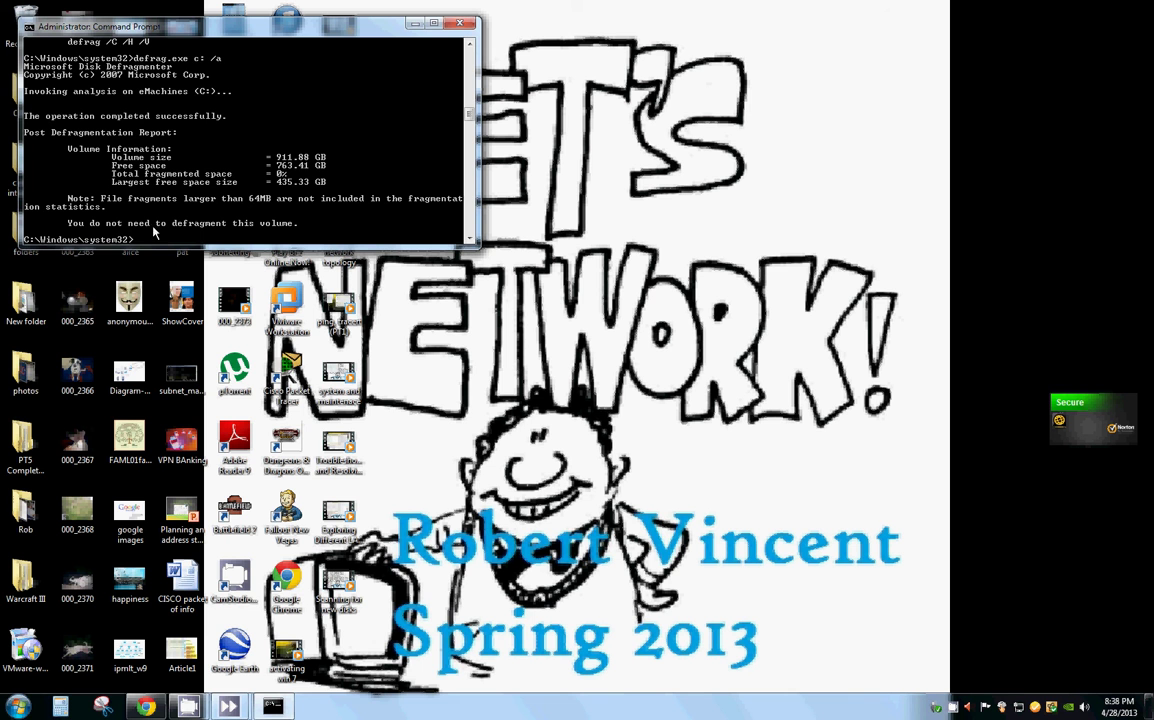
# Step: Close the Administrator: Command Prompt window to return to the Windows 7 desktop
pyautogui.click(456, 22)
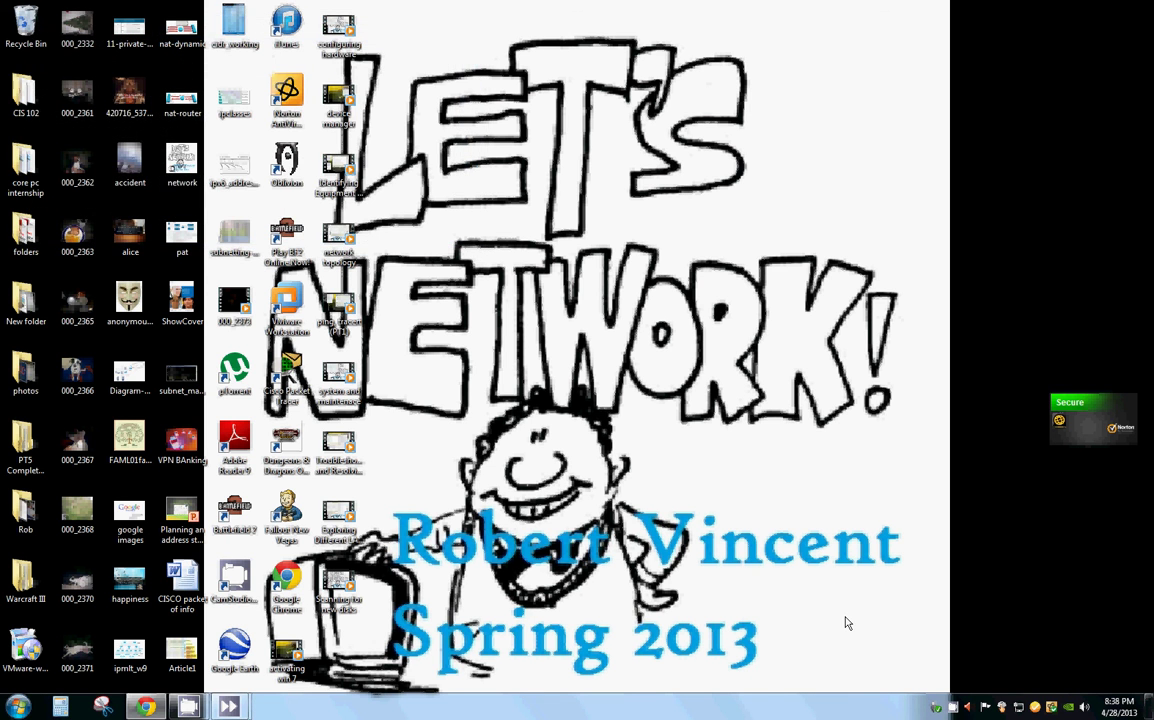